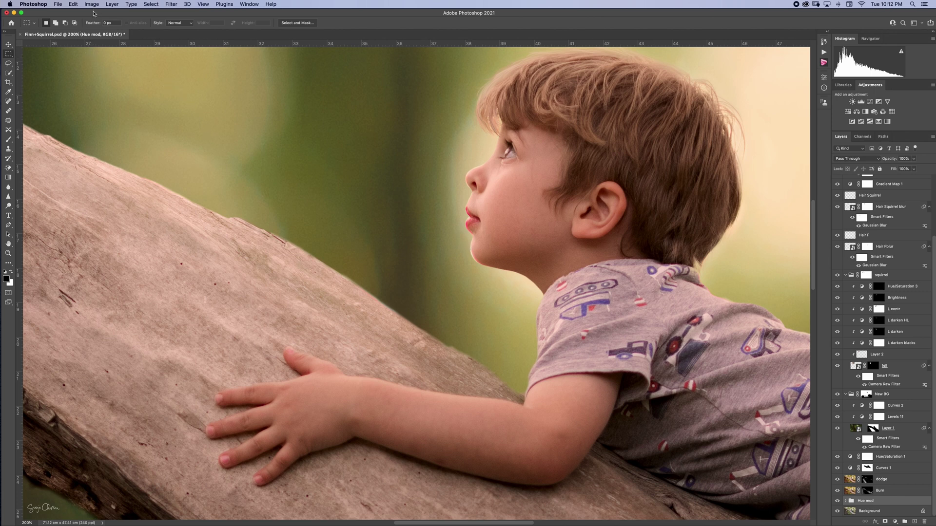
# Step: Select the Background layer of Finn+Squirrel.psd and launch the Camera Raw Filter on it
pyautogui.click(169, 5)
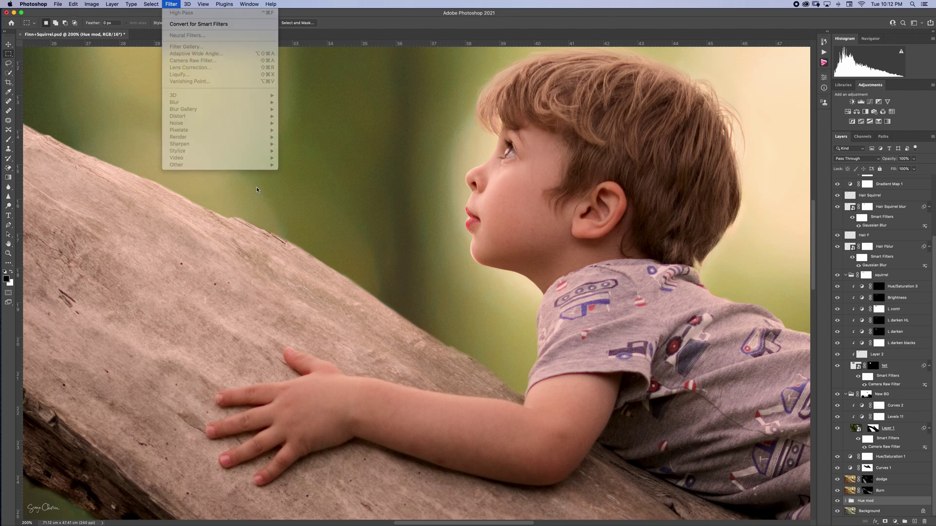
pyautogui.click(505, 354)
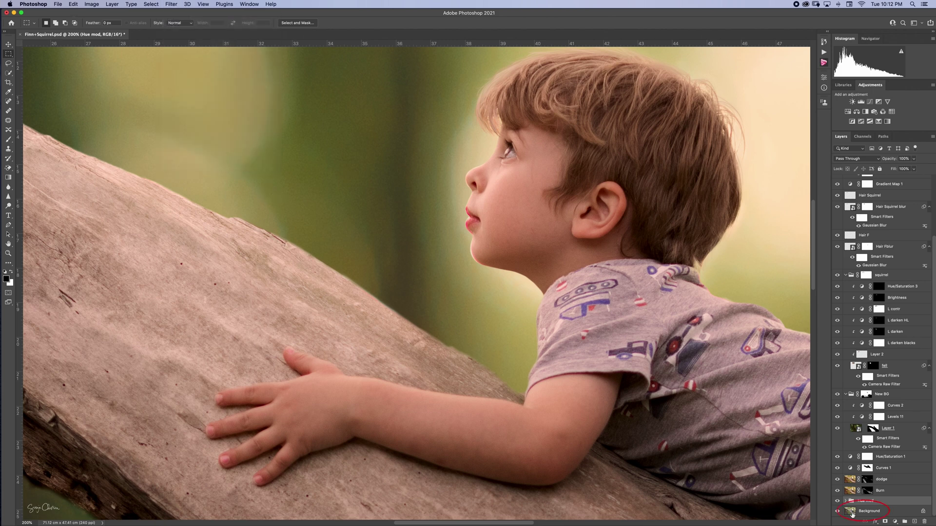
pyautogui.click(854, 512)
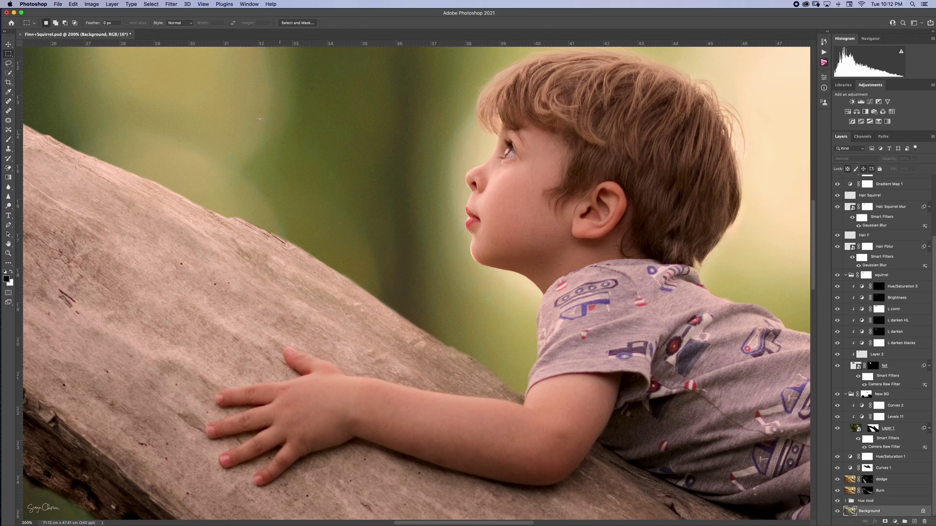
pyautogui.click(170, 5)
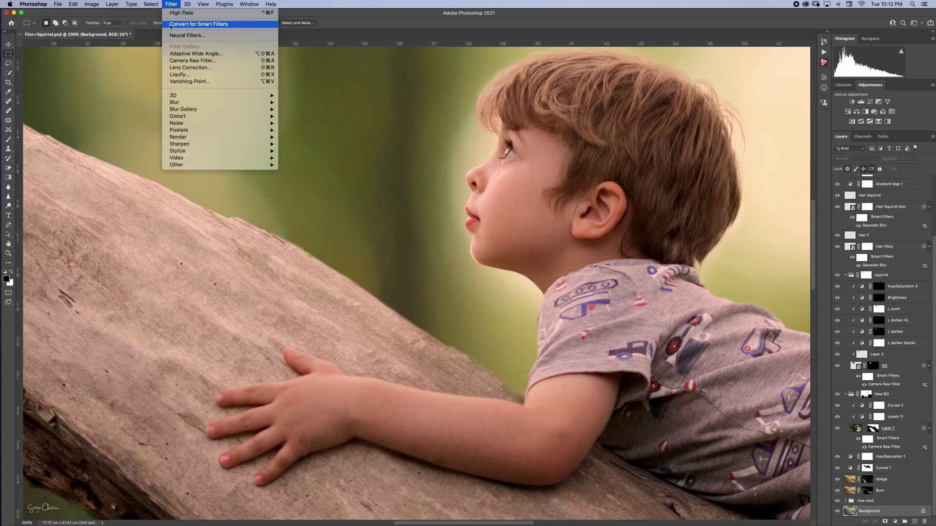
pyautogui.click(179, 62)
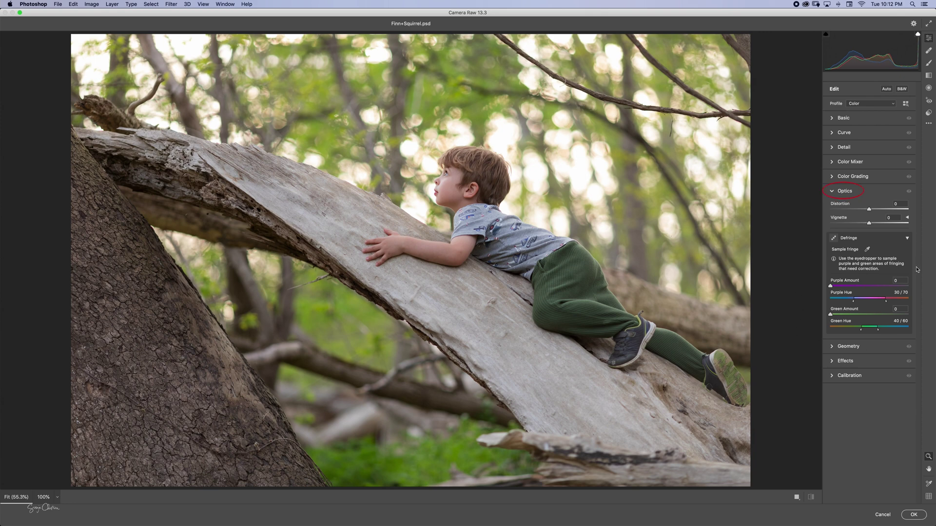
# Step: Magnify the Camera Raw preview step by step to 300% on the boy's lips
pyautogui.click(435, 192)
pyautogui.click(437, 251)
pyautogui.click(413, 253)
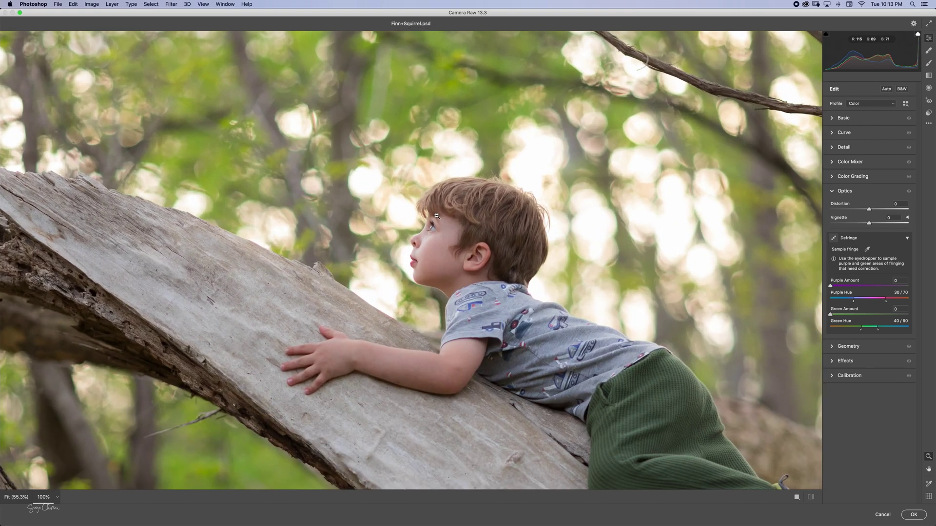
pyautogui.click(453, 252)
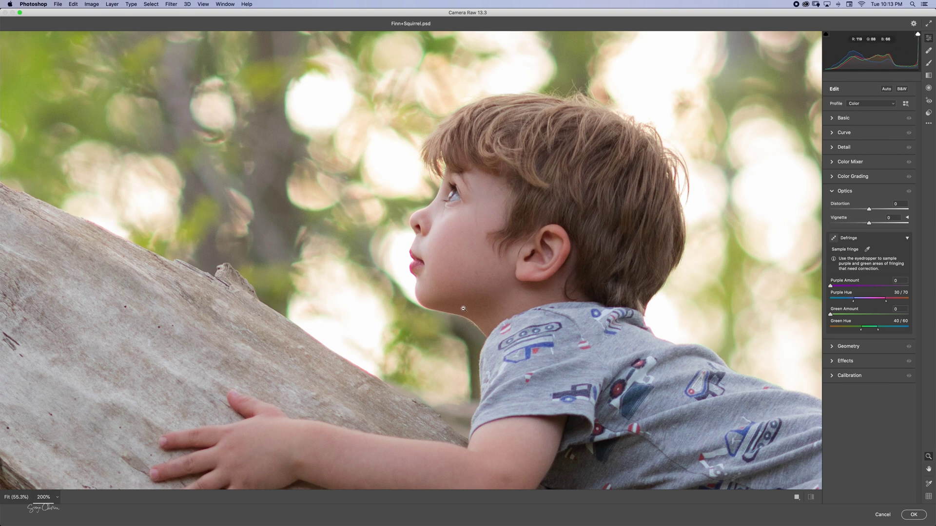
pyautogui.click(417, 290)
pyautogui.click(406, 261)
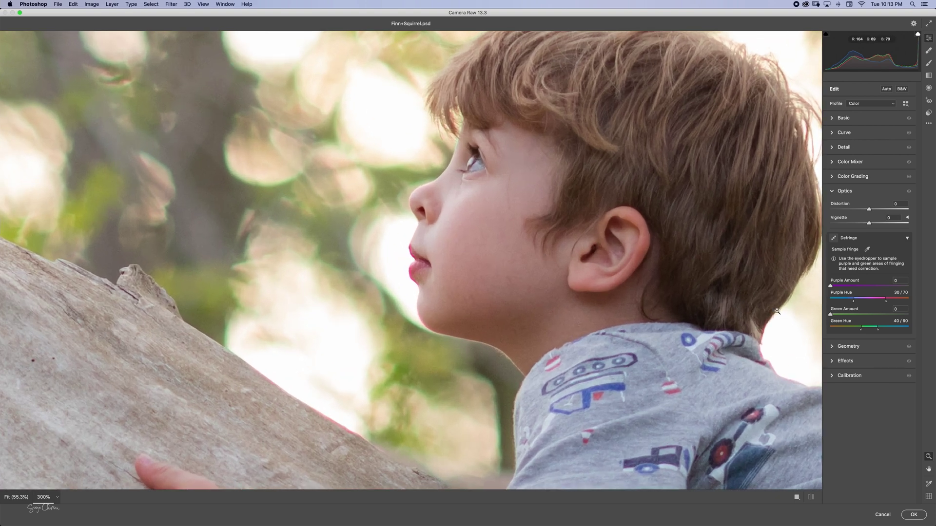
# Step: Sample the lip fringe with the Defringe eyedropper, dismissing the out-of-range error
pyautogui.click(868, 250)
pyautogui.click(413, 245)
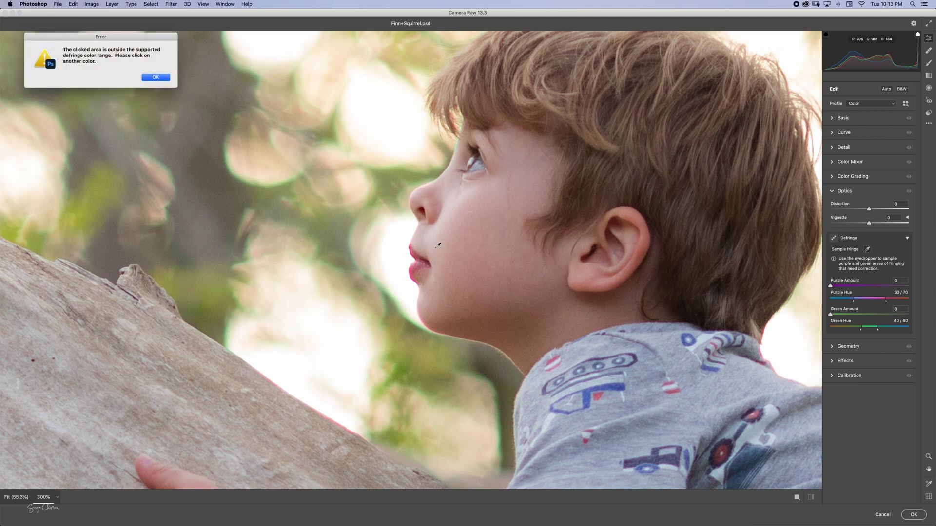
pyautogui.click(157, 78)
pyautogui.click(410, 251)
# Step: Repeatedly sample the lip and chin fringe, dismissing each error message
pyautogui.click(165, 75)
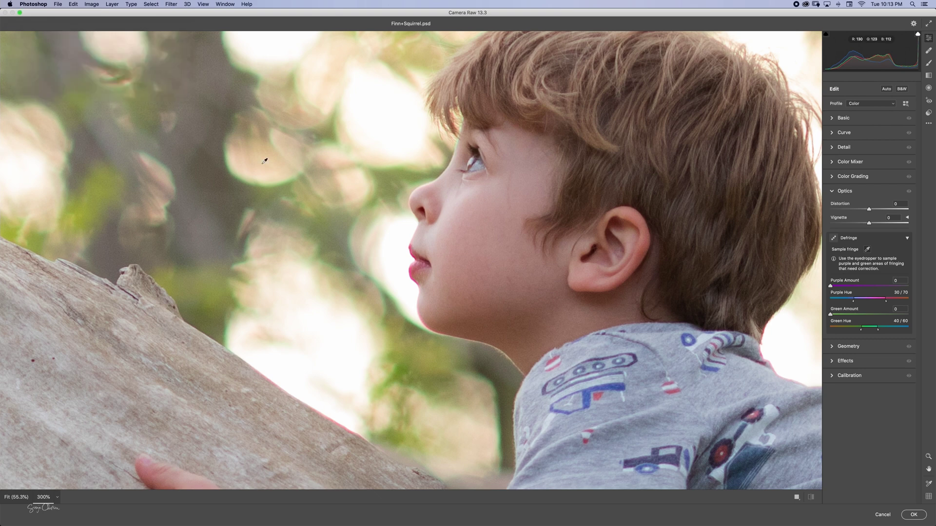
pyautogui.click(413, 265)
pyautogui.click(411, 269)
pyautogui.press('Return')
pyautogui.press('Return')
pyautogui.click(414, 274)
pyautogui.click(418, 281)
pyautogui.press('Return')
pyautogui.press('Return')
pyautogui.click(429, 321)
pyautogui.press('Return')
# Step: Try sampling fringe at the eye edge and lips again, then cancel Camera Raw
pyautogui.click(457, 141)
pyautogui.click(415, 233)
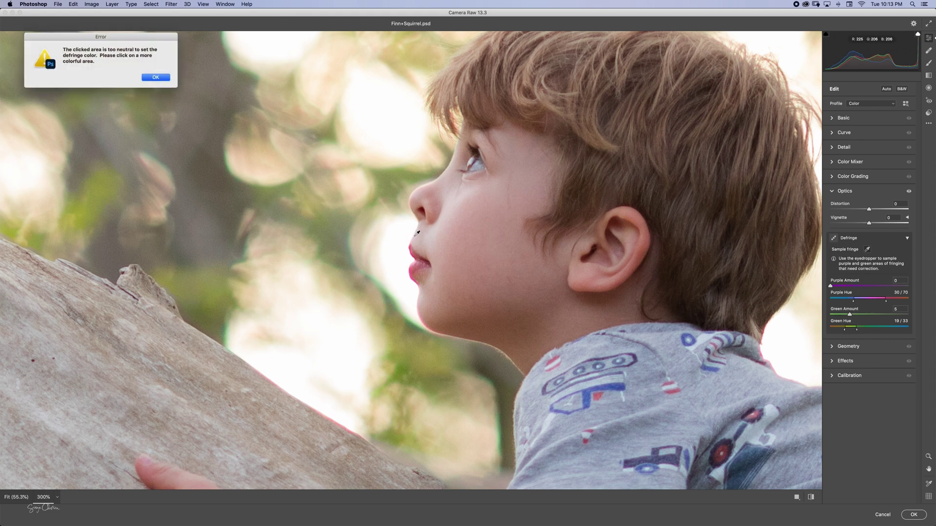
pyautogui.click(156, 77)
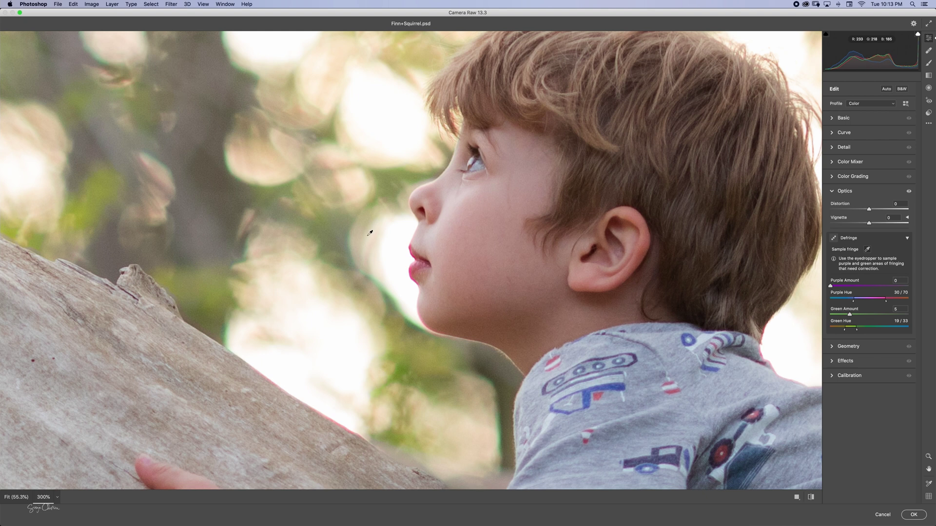
pyautogui.click(418, 279)
pyautogui.click(881, 517)
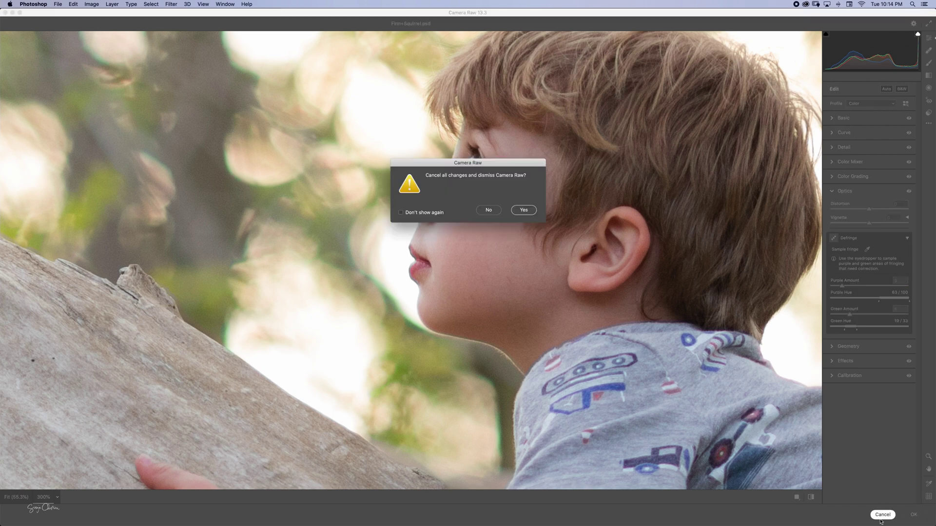
# Step: Confirm discarding Camera Raw changes and add Layer 4 in Color blend mode
pyautogui.click(521, 214)
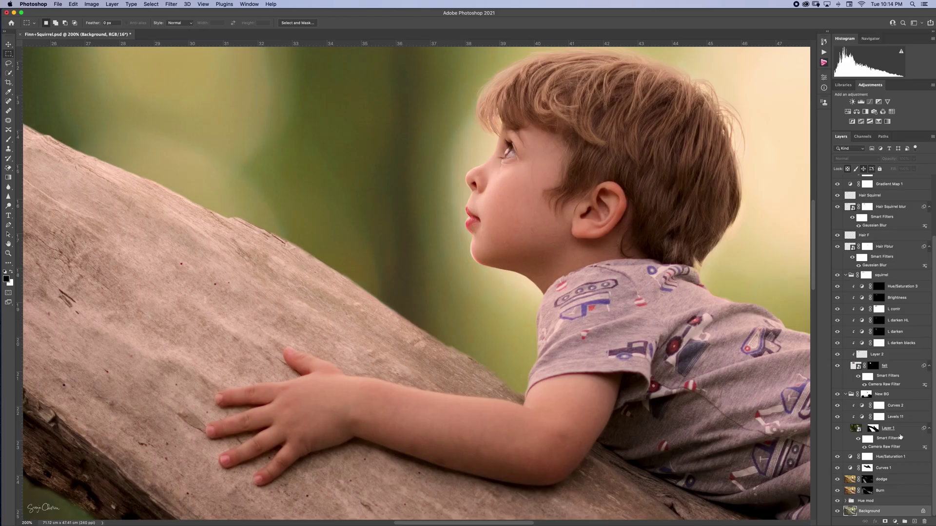
pyautogui.click(890, 501)
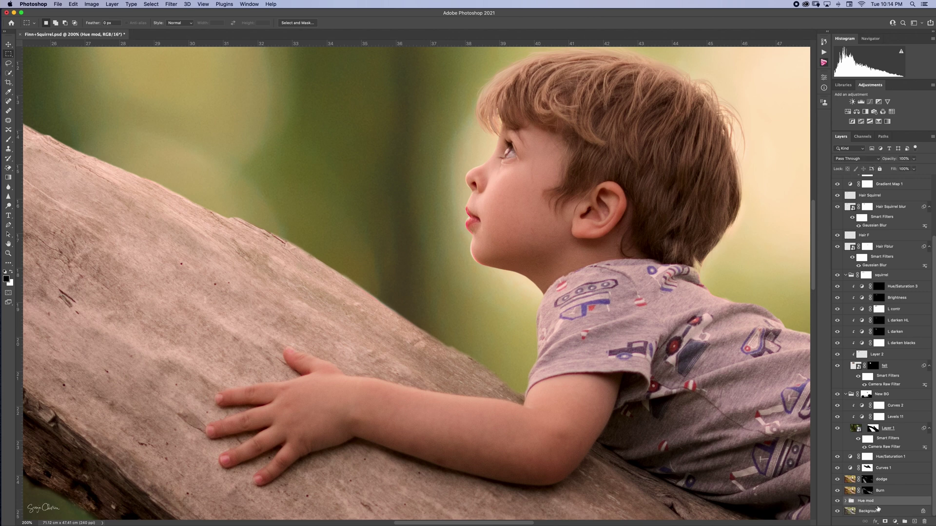
pyautogui.moveTo(890, 512); pyautogui.dragTo(915, 520)
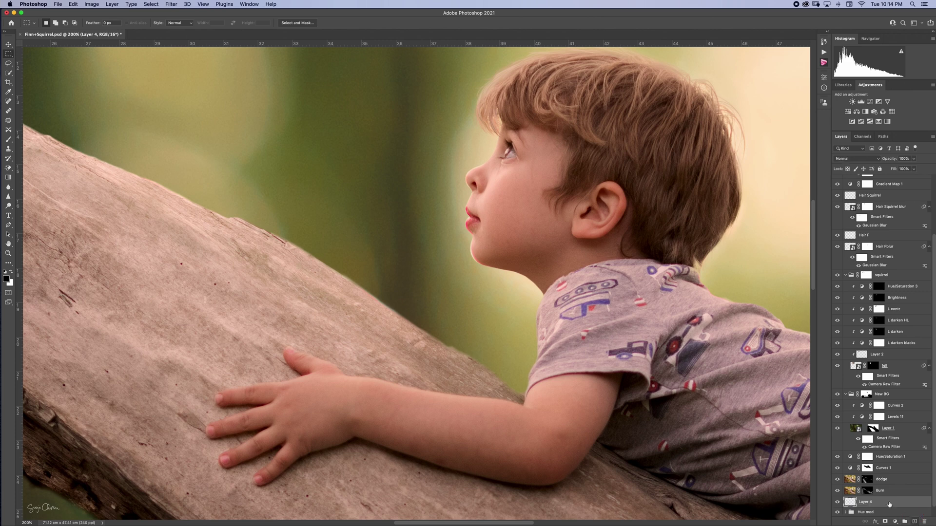
pyautogui.click(879, 162)
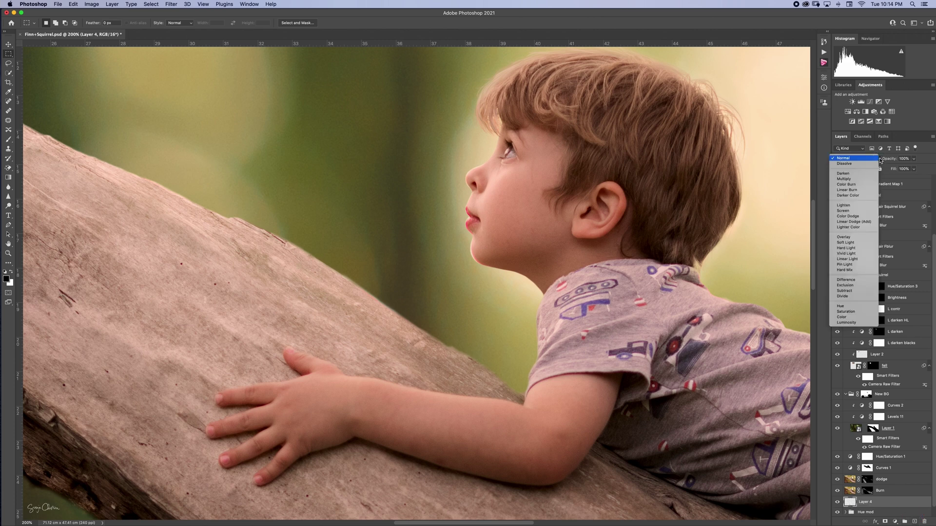
pyautogui.click(854, 319)
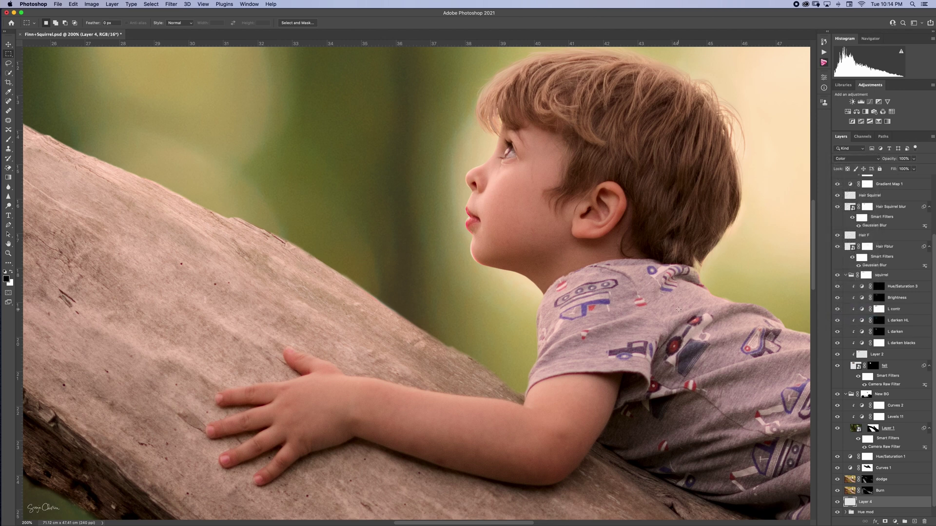
# Step: Zoom to 400% and pan so the boy's face and lips fill the view
pyautogui.press('super+plus')
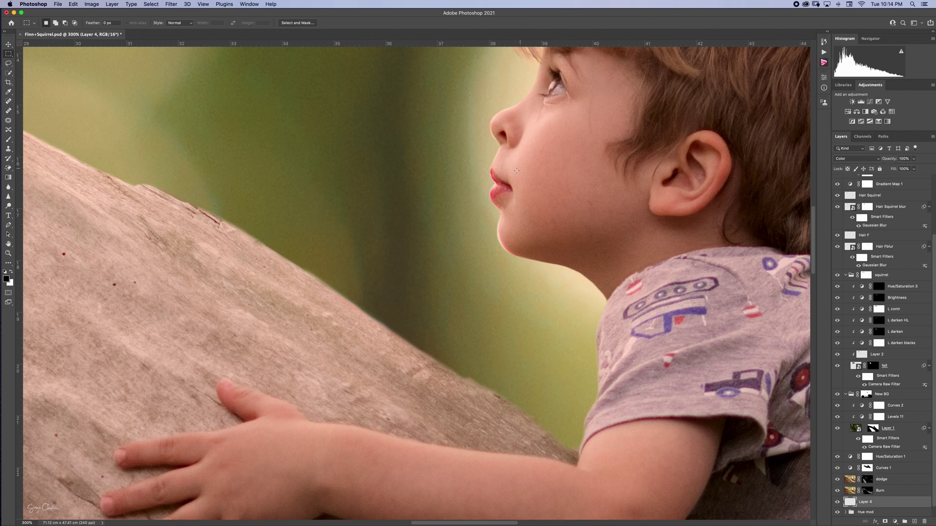
pyautogui.hotkey('ctrl', '+')
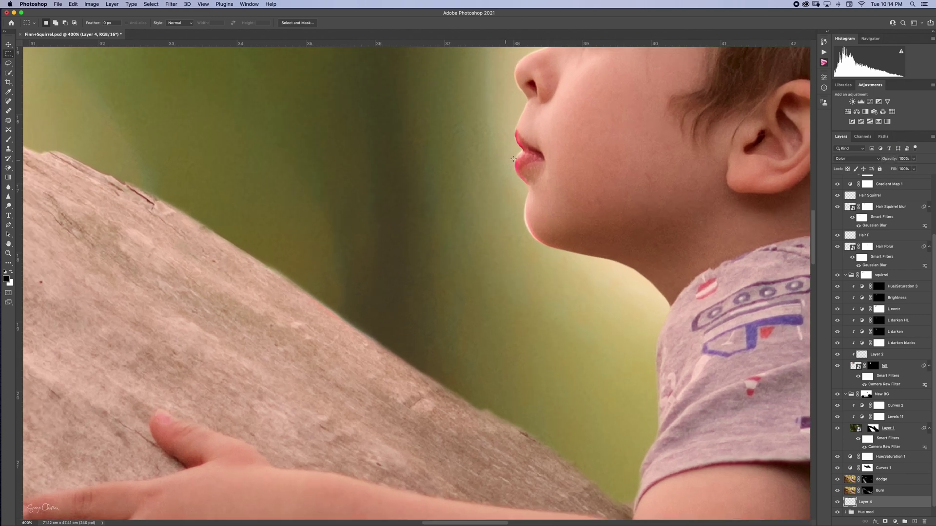
pyautogui.moveTo(553, 119); pyautogui.dragTo(470, 275)
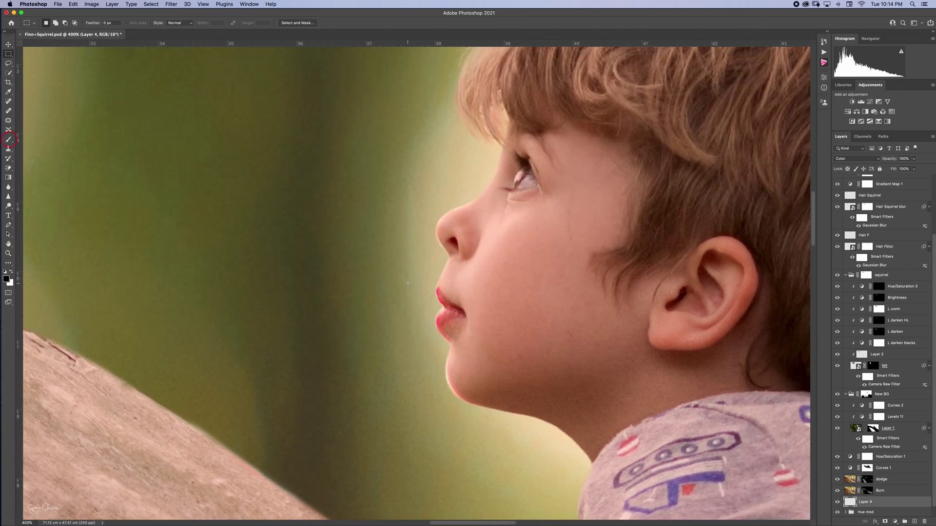
# Step: Switch to the Brush tool and shrink it twice with [
pyautogui.press('b')
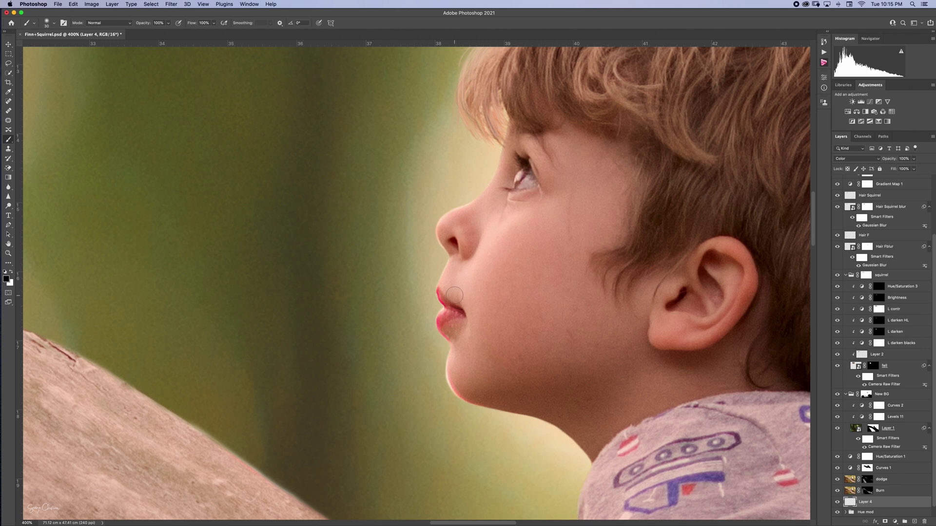
pyautogui.press('[')
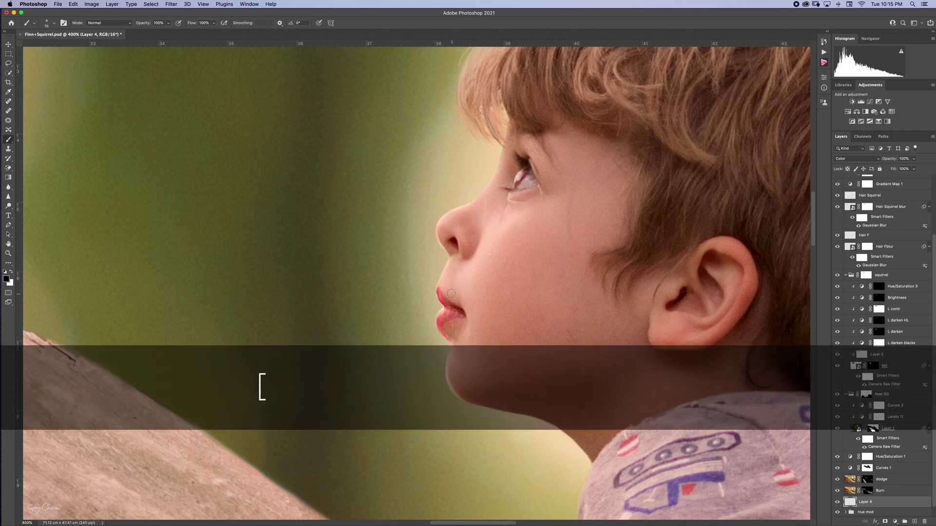
pyautogui.press('[')
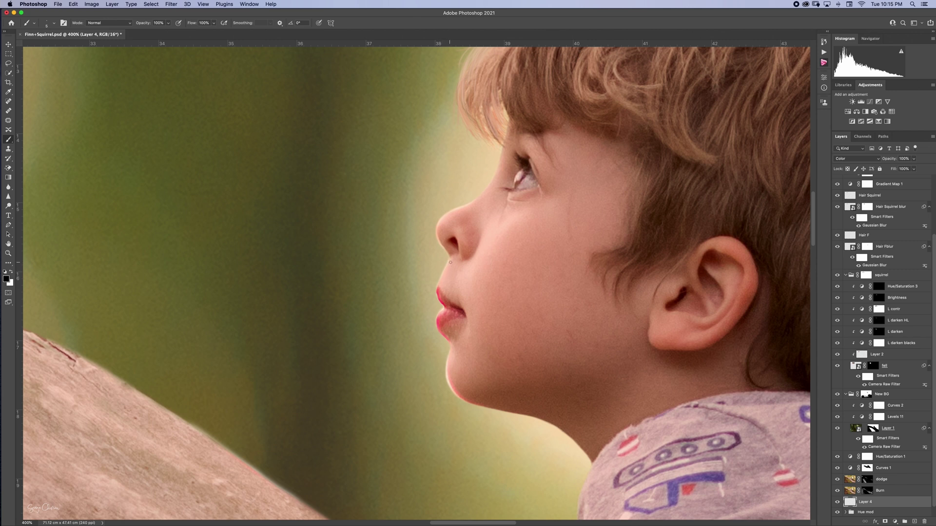
# Step: Sample the upper lip colour and check it reads R 200 G 183 B 166
pyautogui.press('alt')
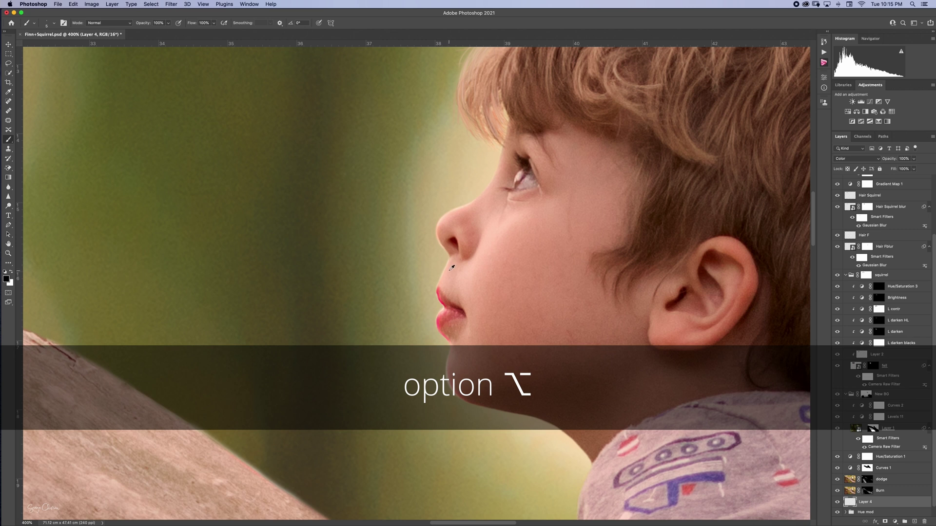
pyautogui.keyDown('alt'); pyautogui.click(451, 265); pyautogui.keyUp('alt')
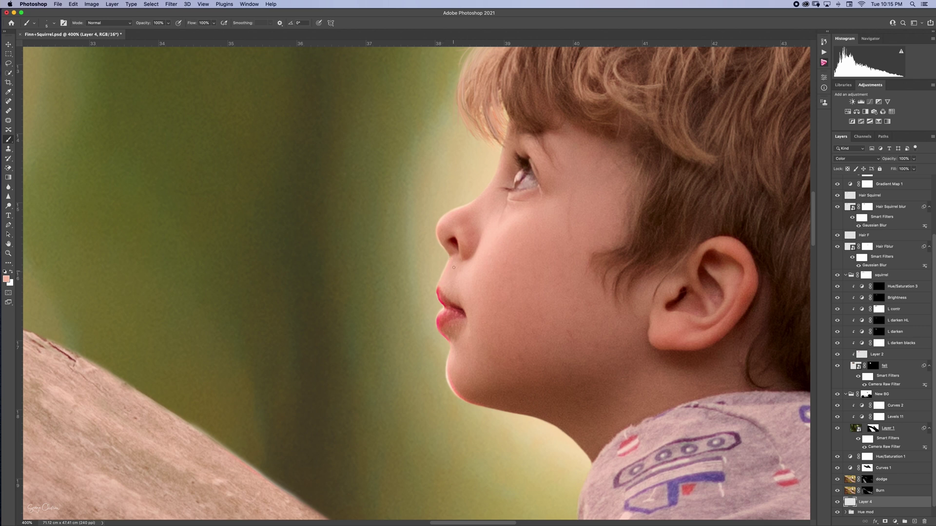
pyautogui.keyDown('alt'); pyautogui.click(452, 264); pyautogui.keyUp('alt')
pyautogui.doubleClick(6, 279)
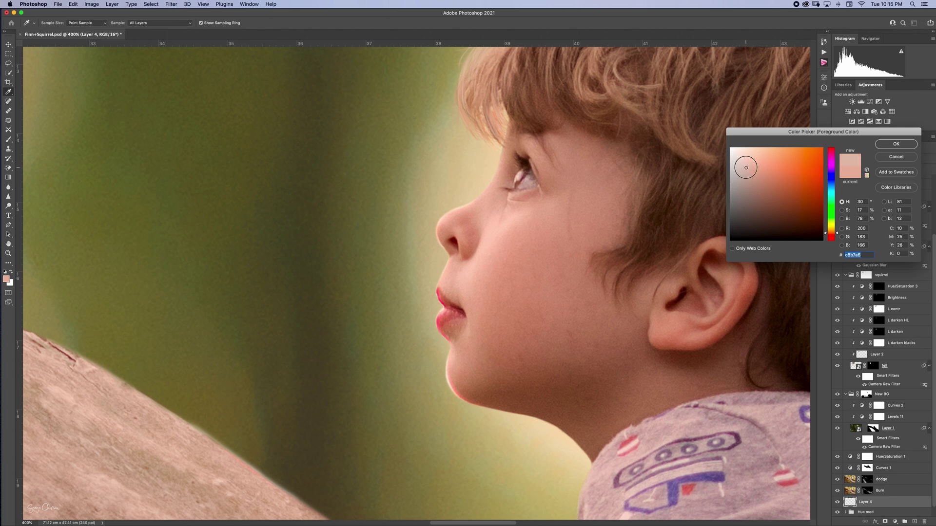
pyautogui.click(896, 144)
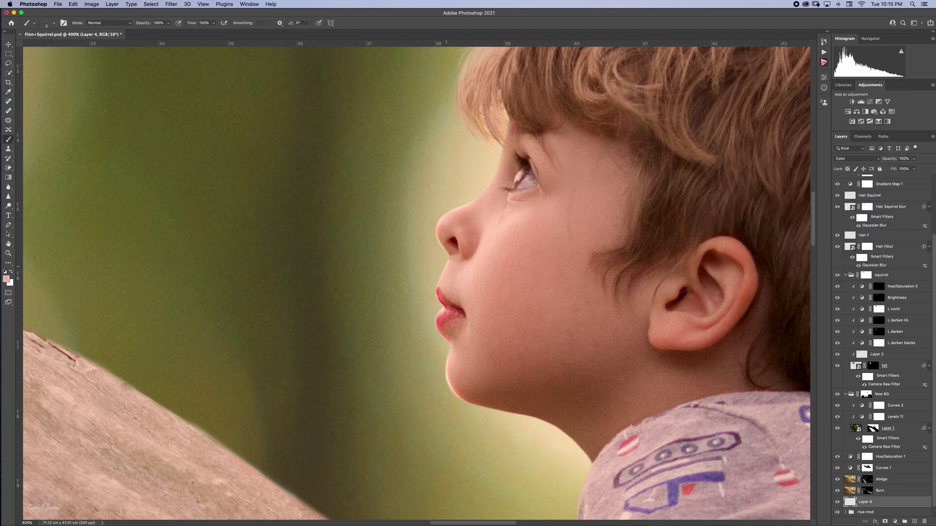
# Step: Sample the natural lower lip colour and paint over its pink fringe
pyautogui.keyDown('alt'); pyautogui.click(448, 299); pyautogui.keyUp('alt')
pyautogui.keyDown('alt'); pyautogui.click(449, 313); pyautogui.keyUp('alt')
pyautogui.moveTo(442, 312); pyautogui.dragTo(438, 319)
# Step: Sample lighter and darker skin tones along the chin edge to tone down the fringe
pyautogui.keyDown('alt'); pyautogui.click(454, 350); pyautogui.keyUp('alt')
pyautogui.keyDown('alt'); pyautogui.click(449, 374); pyautogui.keyUp('alt')
pyautogui.keyDown('alt'); pyautogui.click(462, 384); pyautogui.keyUp('alt')
pyautogui.keyDown('alt'); pyautogui.click(472, 394); pyautogui.keyUp('alt')
pyautogui.scroll(2, 521, 146)
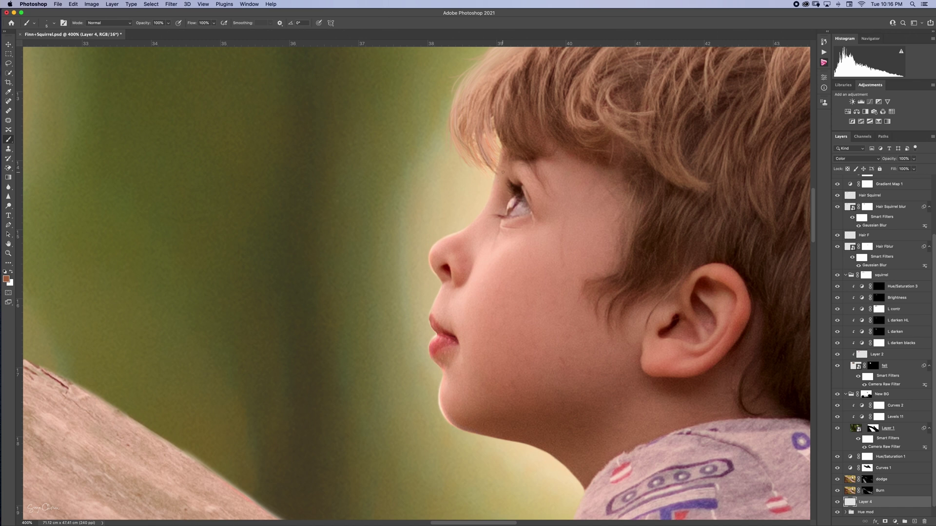
# Step: Toggle Layer 4's visibility on and off to compare the lips before and after
pyautogui.keyDown('alt'); pyautogui.click(498, 166); pyautogui.keyUp('alt')
pyautogui.click(837, 502)
pyautogui.click(837, 501)
pyautogui.click(837, 502)
pyautogui.click(837, 501)
# Step: Rename Layer 4 to 'Colour'
pyautogui.write('Colour')
pyautogui.press('Return')
pyautogui.scroll(-1, 934, 511)
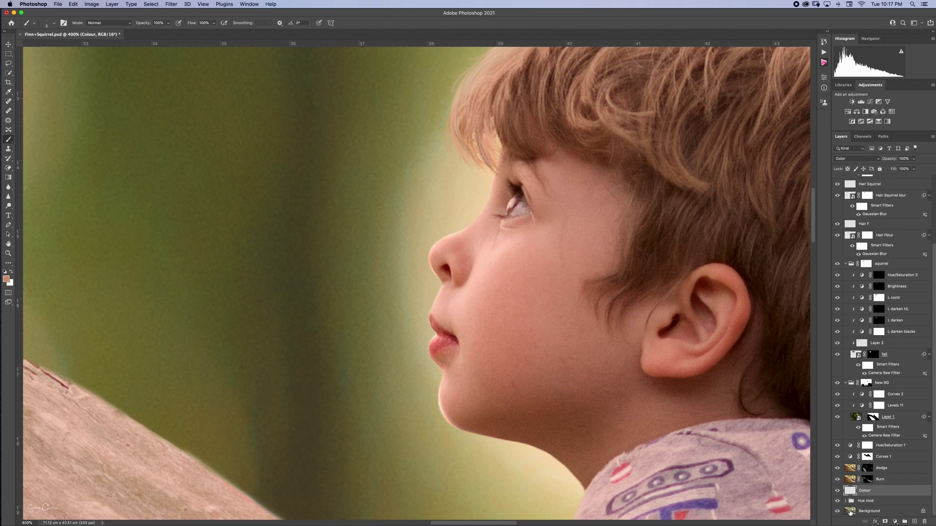
pyautogui.click(850, 512)
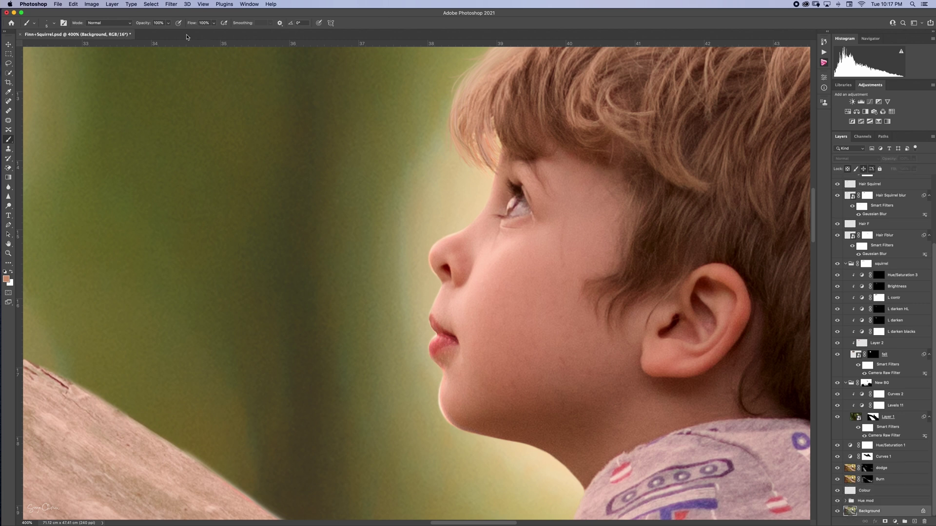
pyautogui.click(170, 4)
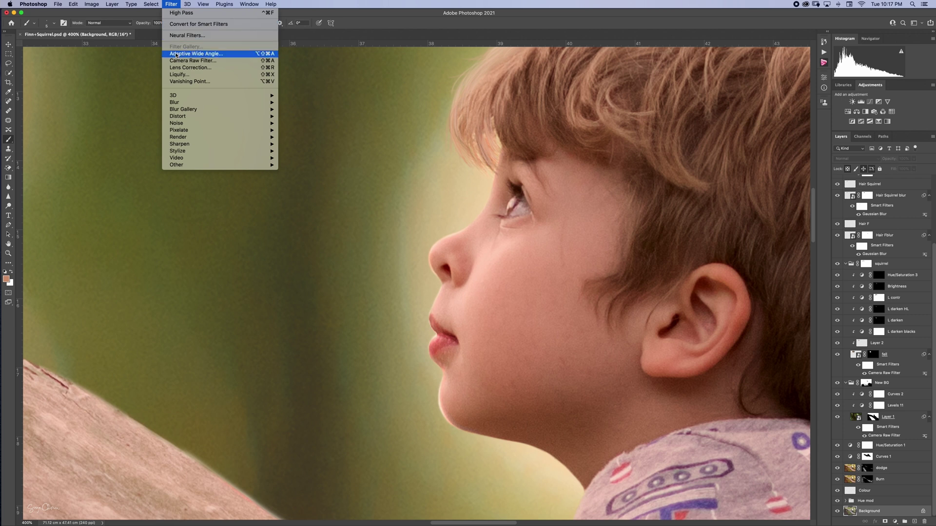
pyautogui.click(215, 62)
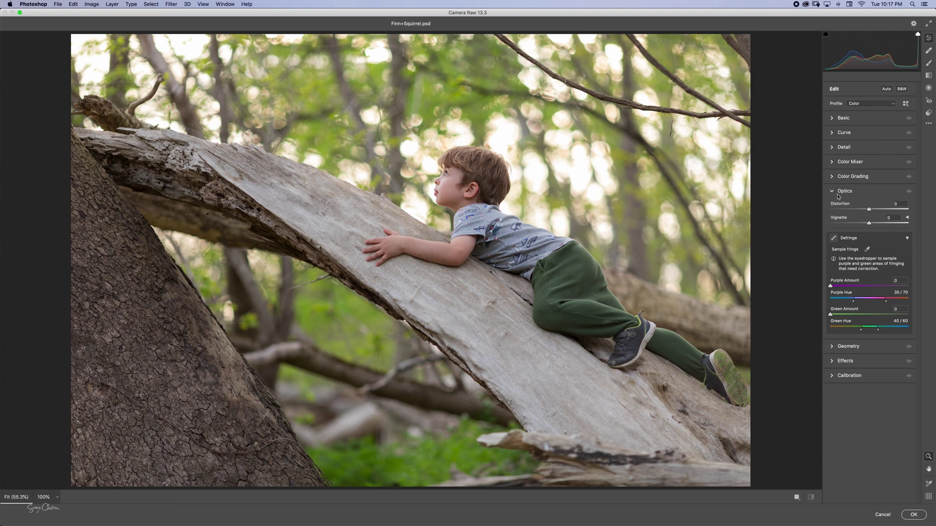
pyautogui.click(914, 513)
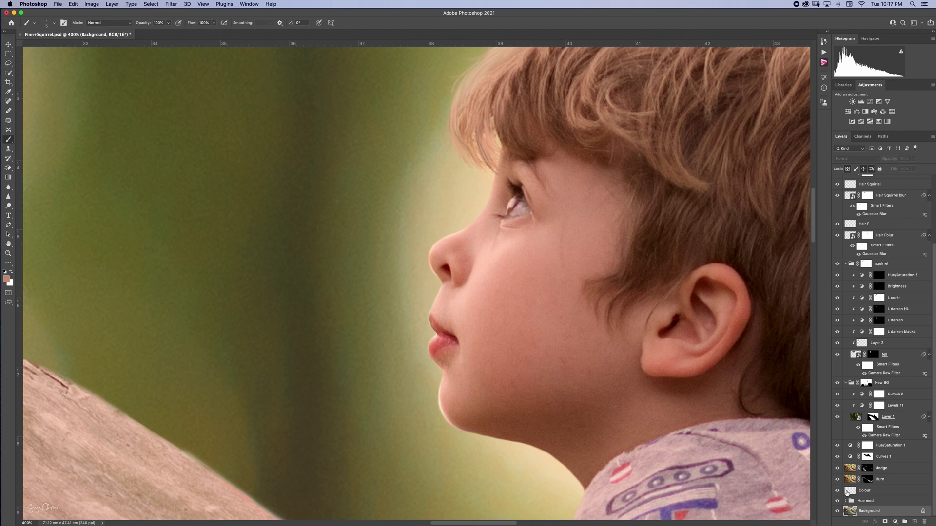
pyautogui.click(870, 492)
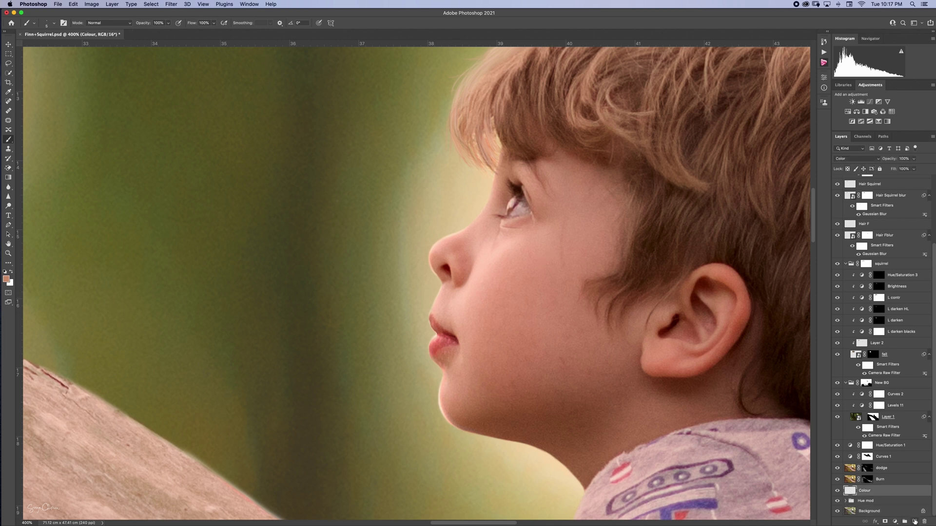